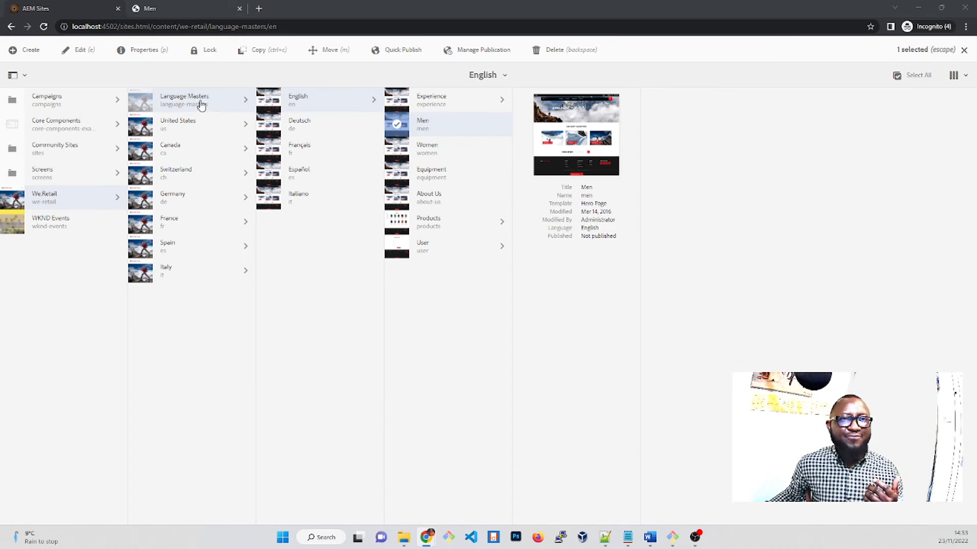
# Look over the published We.Retail Men page, from the hero banner through the featured products and promotional teasers
pyautogui.click(163, 8)
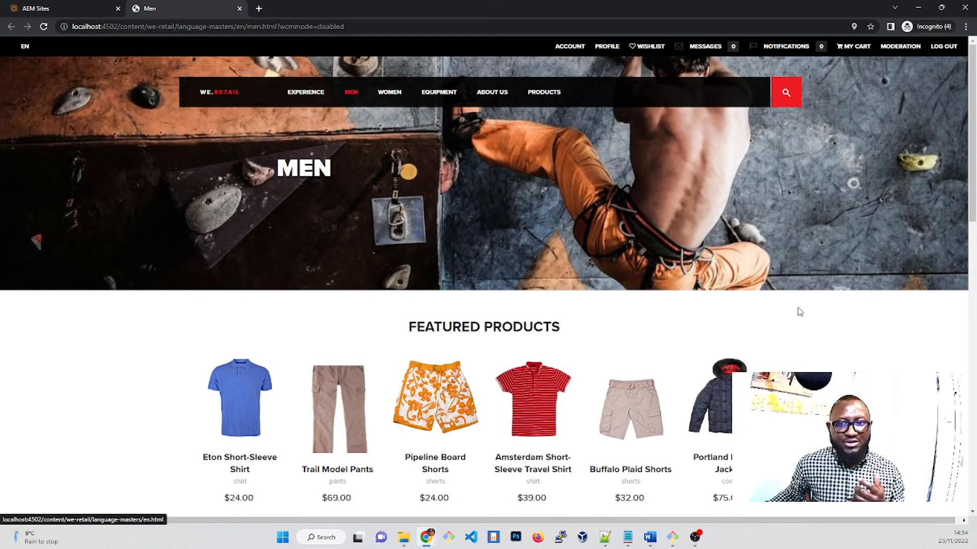
pyautogui.scroll(-3, 863, 390)
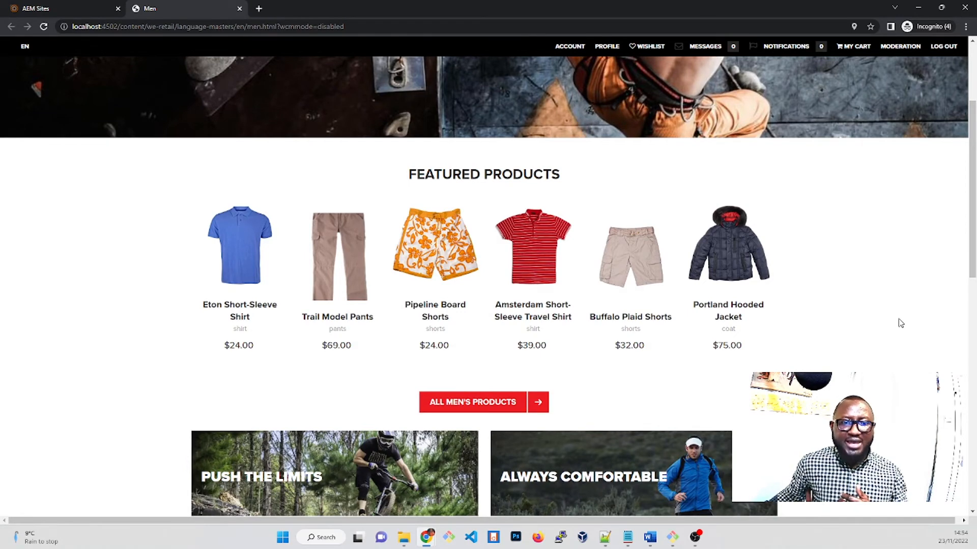
pyautogui.scroll(-3, 900, 323)
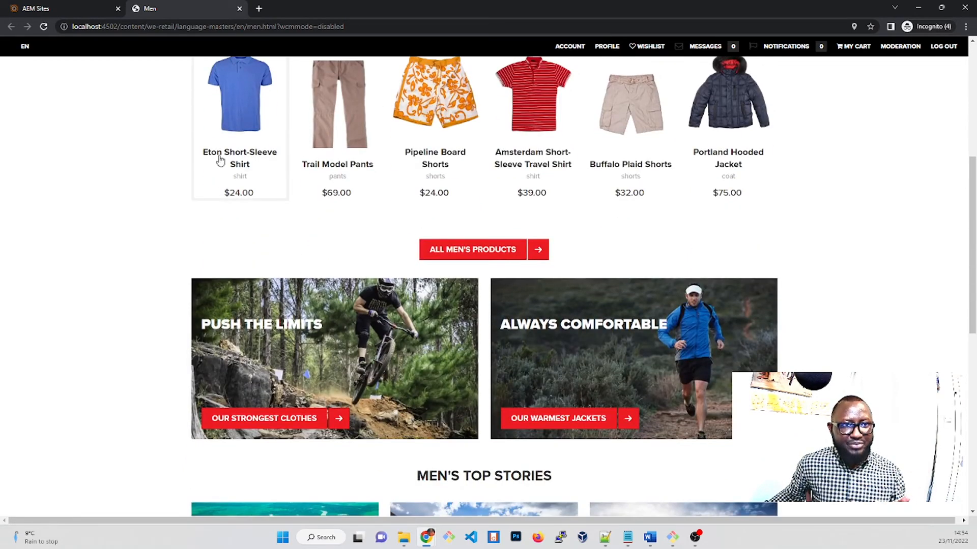
pyautogui.scroll(-3, 625, 183)
pyautogui.scroll(7, 460, 276)
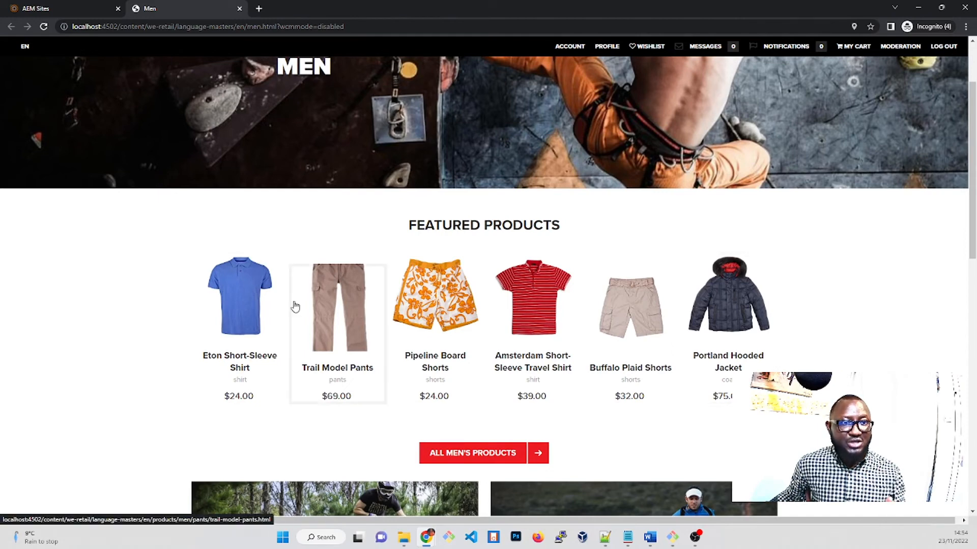
# View the Eton Short-Sleeve Shirt product page down to its reviews and recommendations, and return to the Men page
pyautogui.click(232, 310)
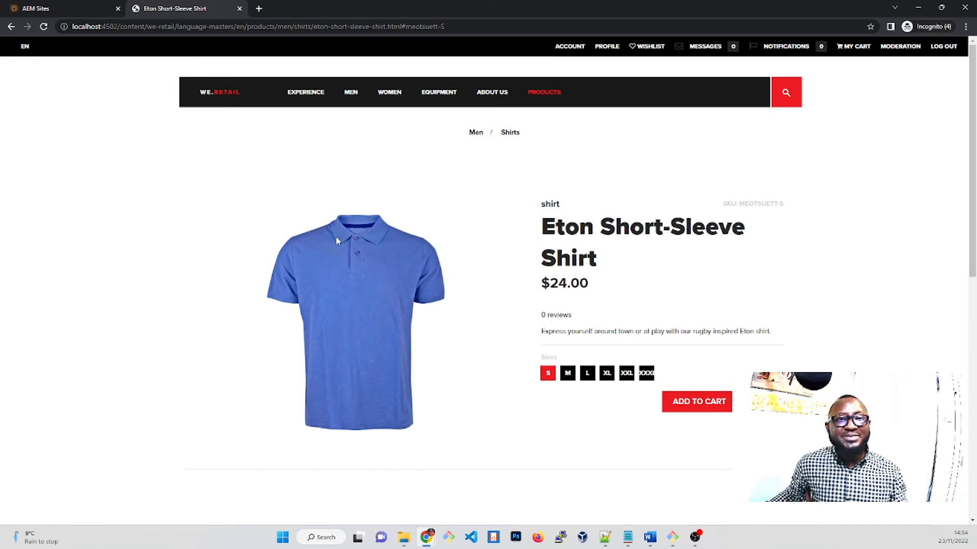
pyautogui.scroll(-1, 520, 355)
pyautogui.scroll(-5, 519, 355)
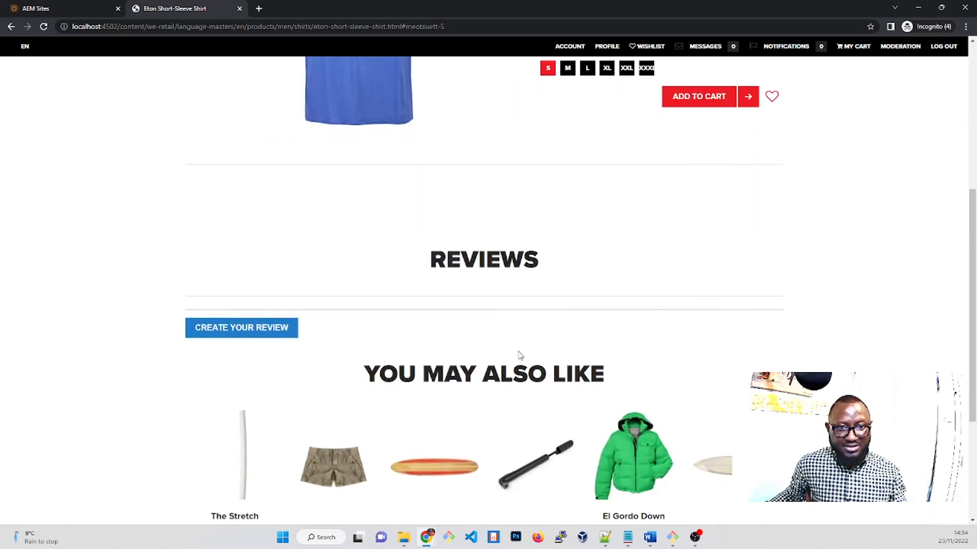
pyautogui.scroll(6, 520, 355)
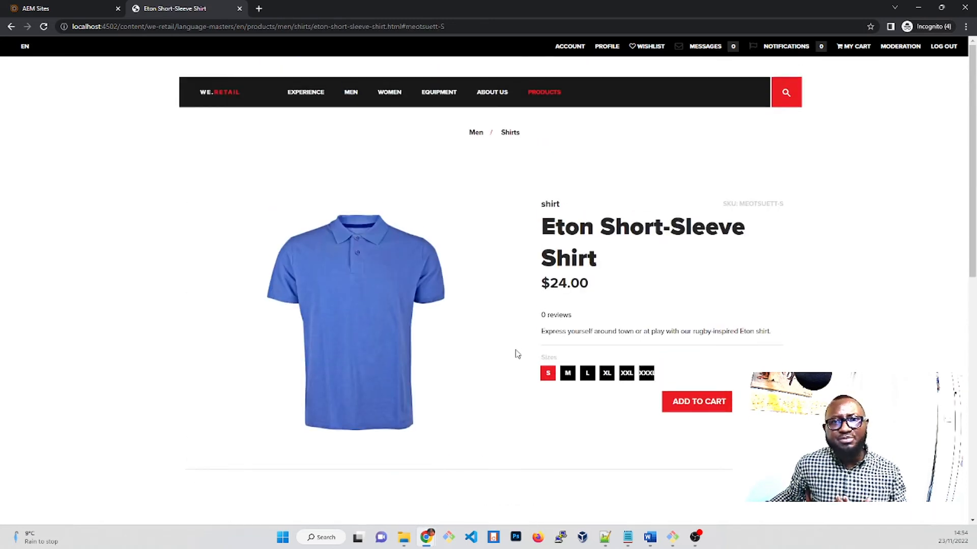
pyautogui.click(11, 27)
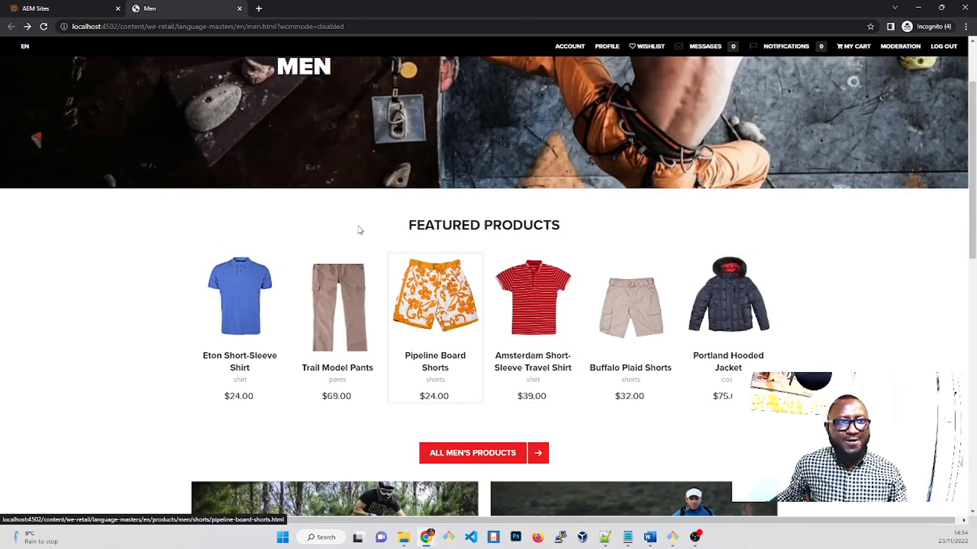
# Open the English language master's Men page for editing from the AEM Sites console
pyautogui.click(53, 8)
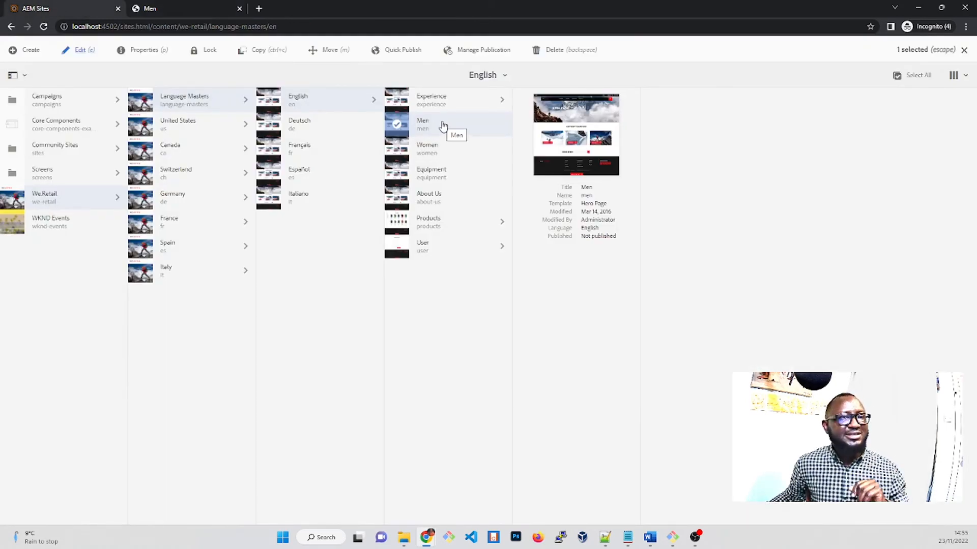
pyautogui.click(397, 127)
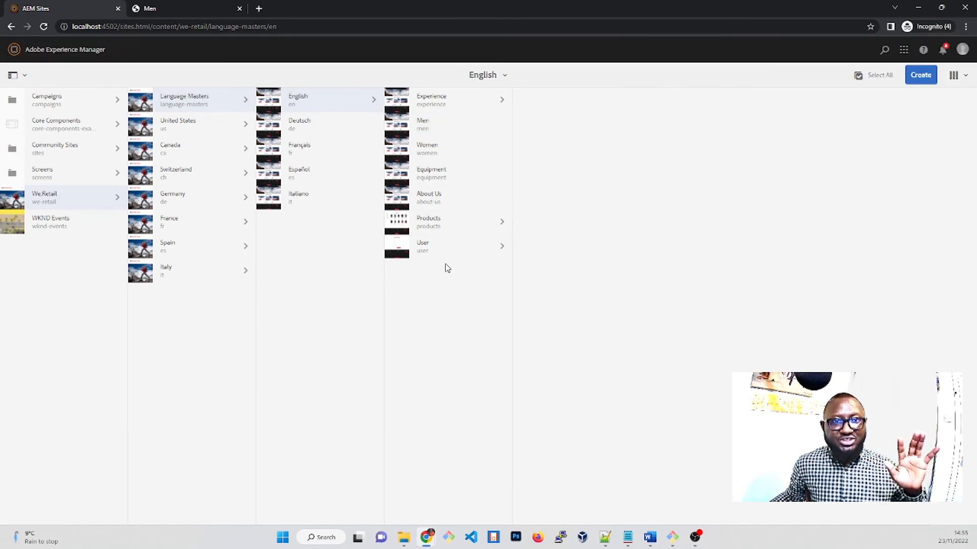
pyautogui.click(398, 127)
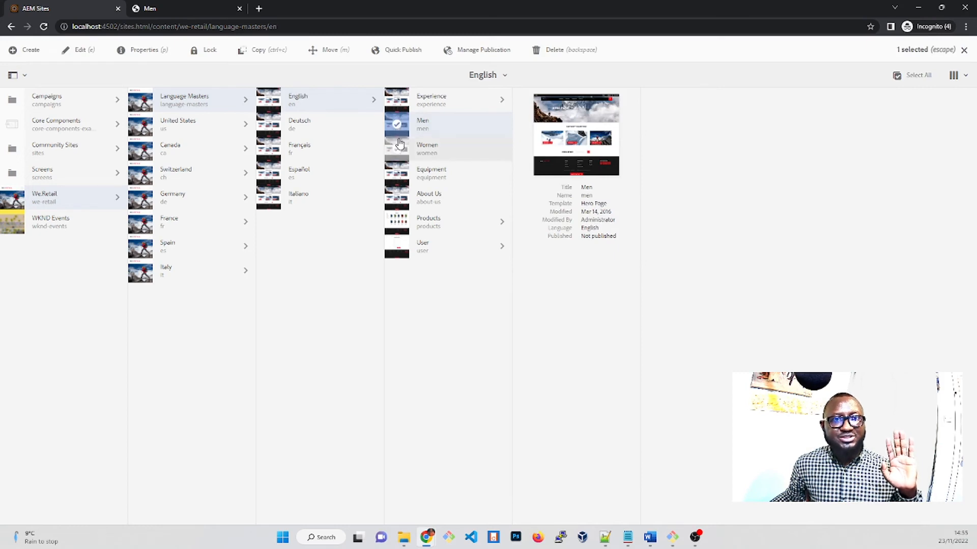
pyautogui.click(78, 51)
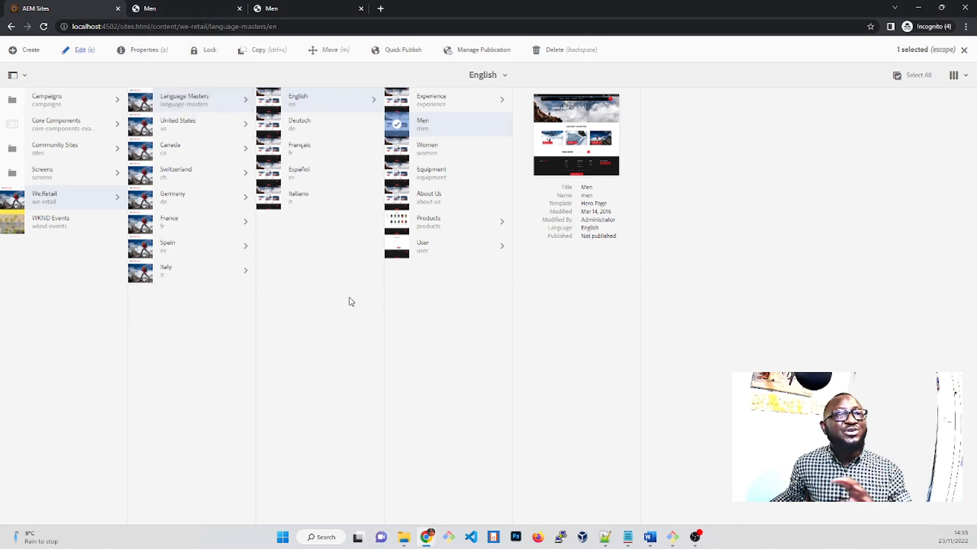
pyautogui.click(164, 7)
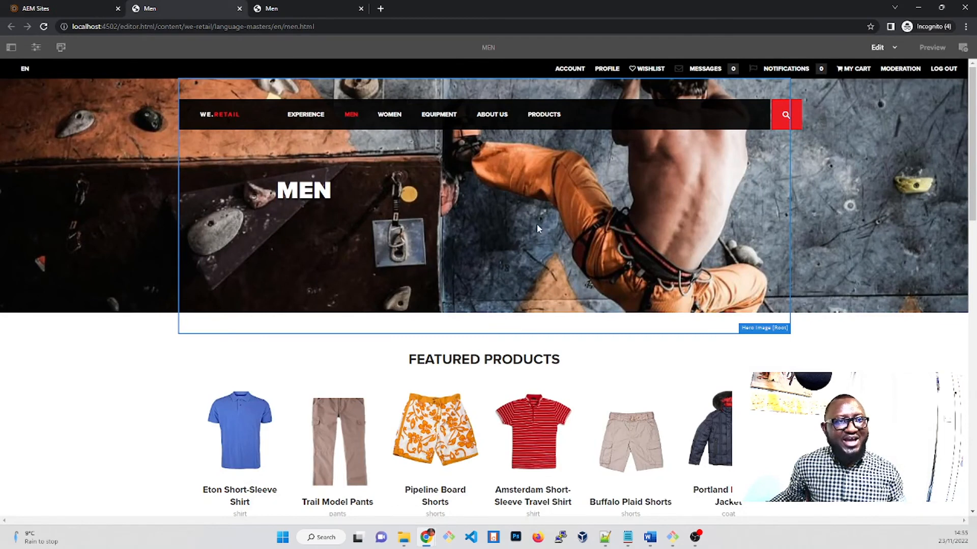
# Review the published view of the Men page from the hero banner down to Men's Top Stories
pyautogui.click(284, 8)
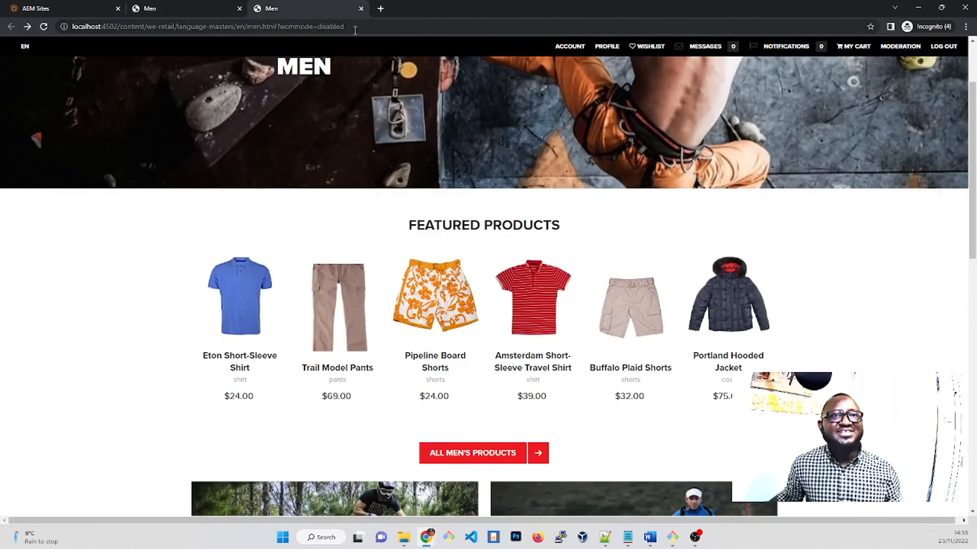
pyautogui.scroll(2, 434, 208)
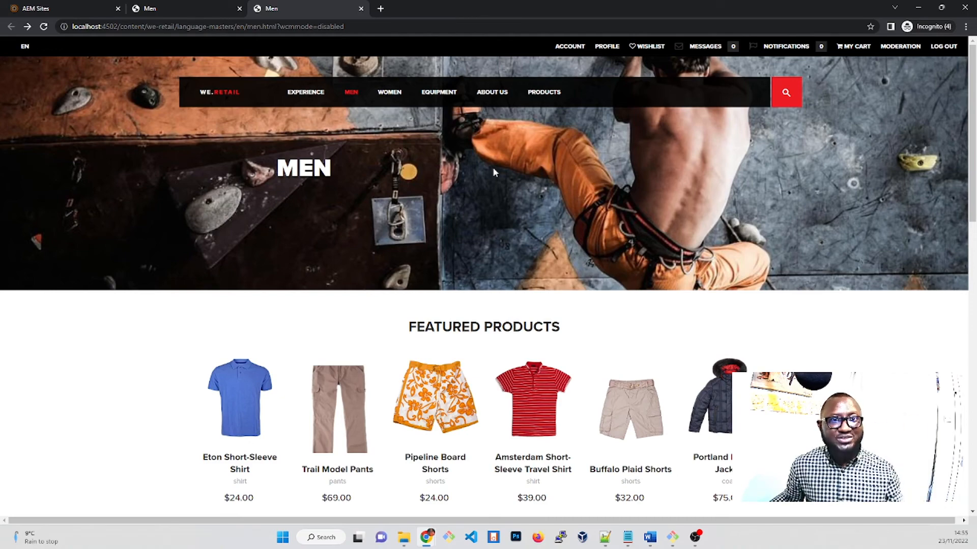
pyautogui.scroll(-5, 556, 327)
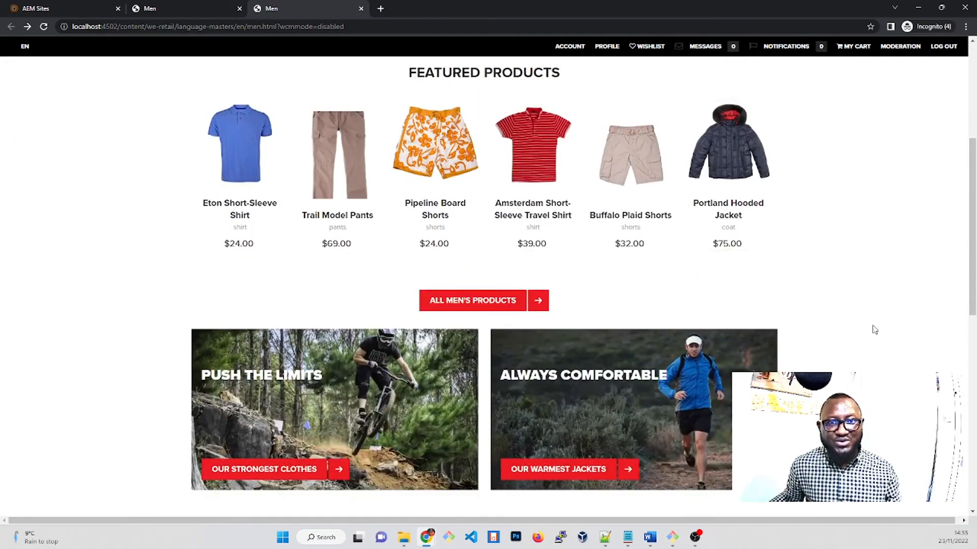
pyautogui.scroll(-4, 873, 331)
pyautogui.scroll(-4, 874, 332)
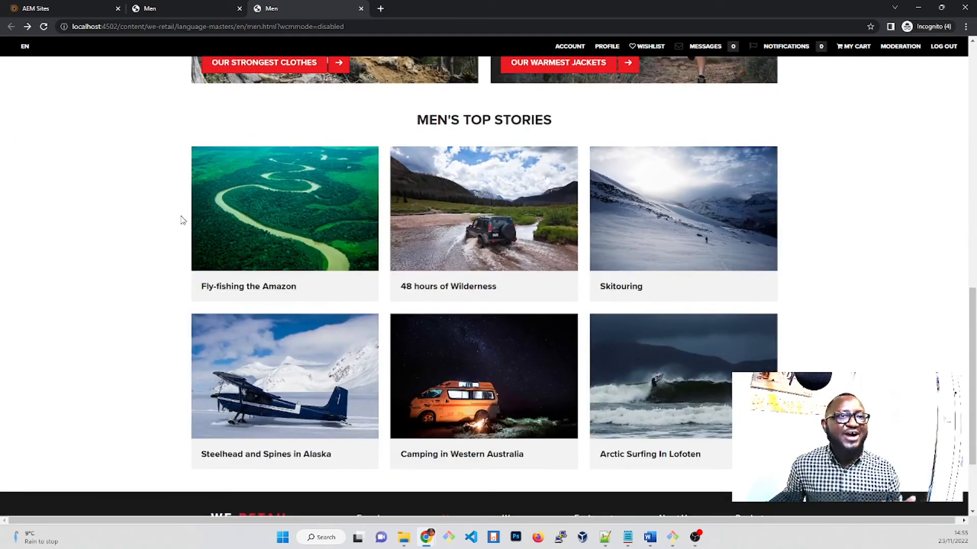
# Examine the editable components of the Men page in the editor, from the product grid down to the footer
pyautogui.click(156, 9)
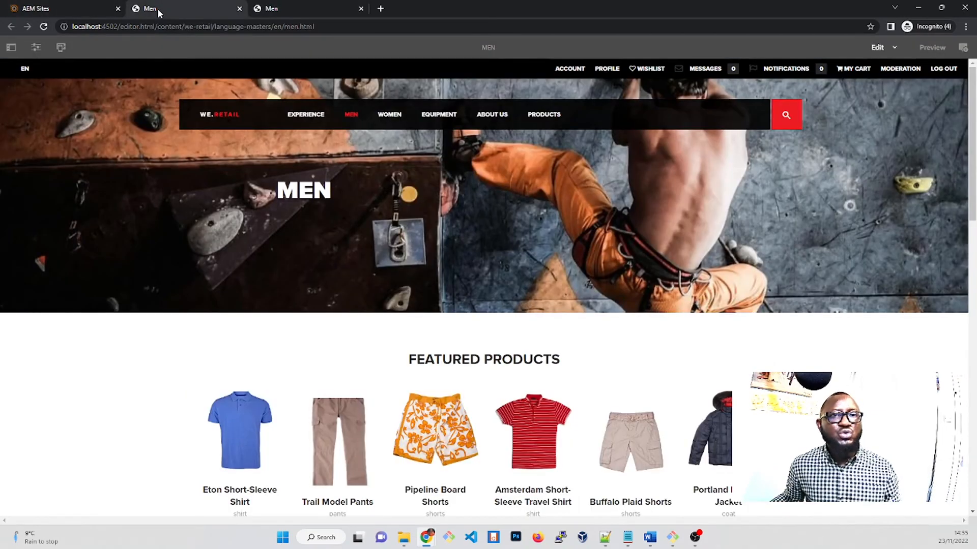
pyautogui.click(285, 305)
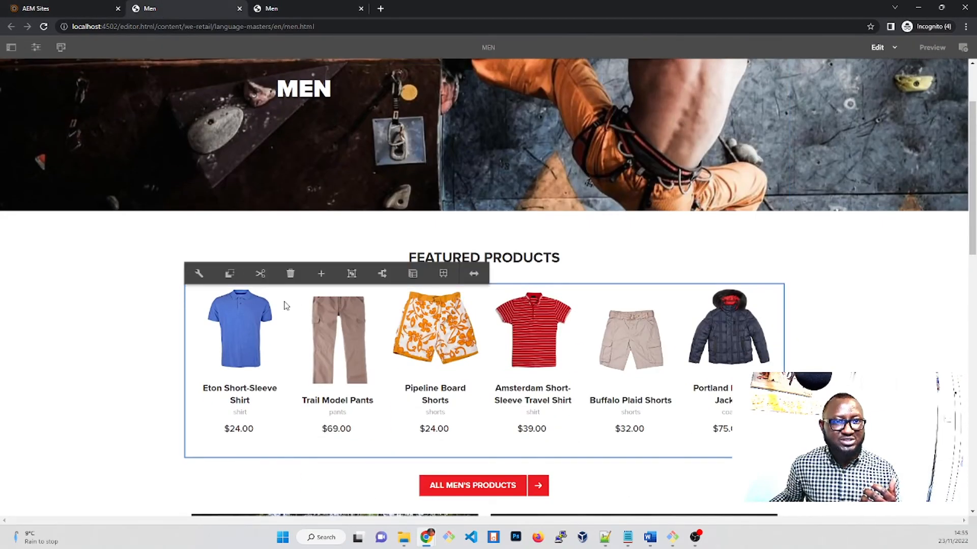
pyautogui.scroll(-10, 697, 337)
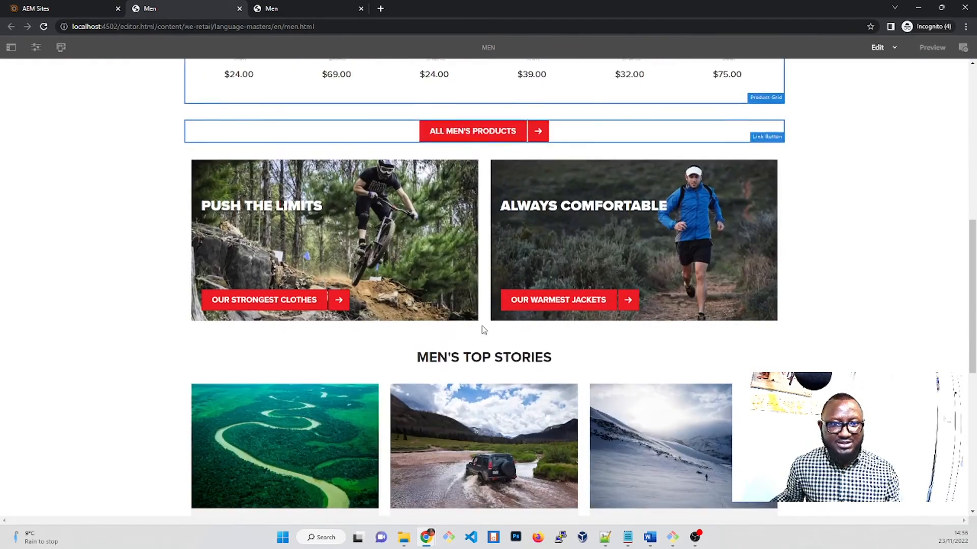
pyautogui.scroll(-3, 481, 325)
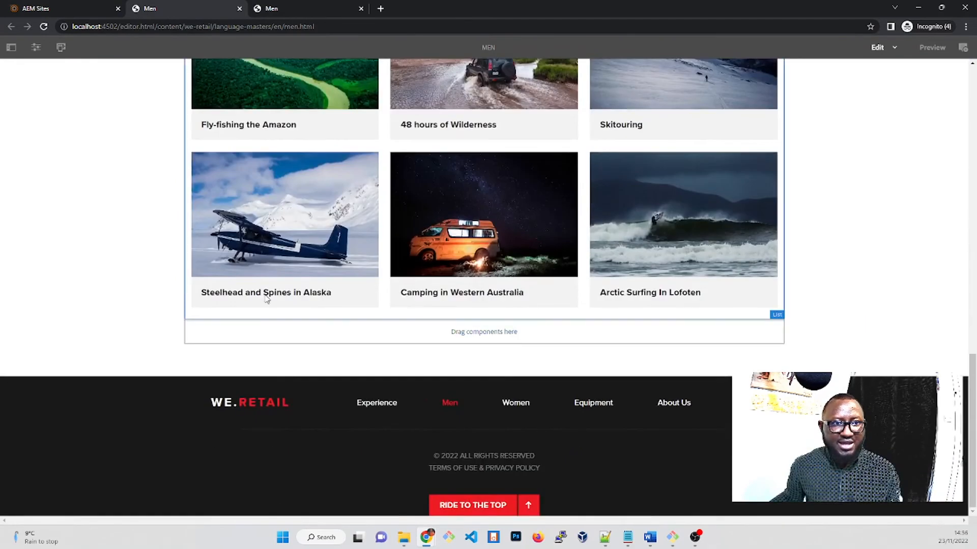
# View the components available for the empty drop area below Men's Top Stories, and hide the component list again
pyautogui.click(305, 334)
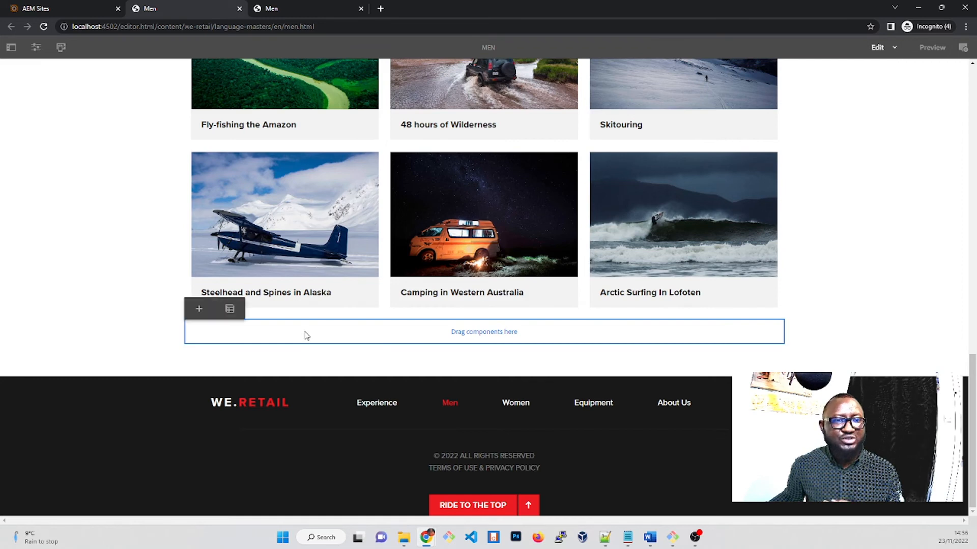
pyautogui.click(199, 310)
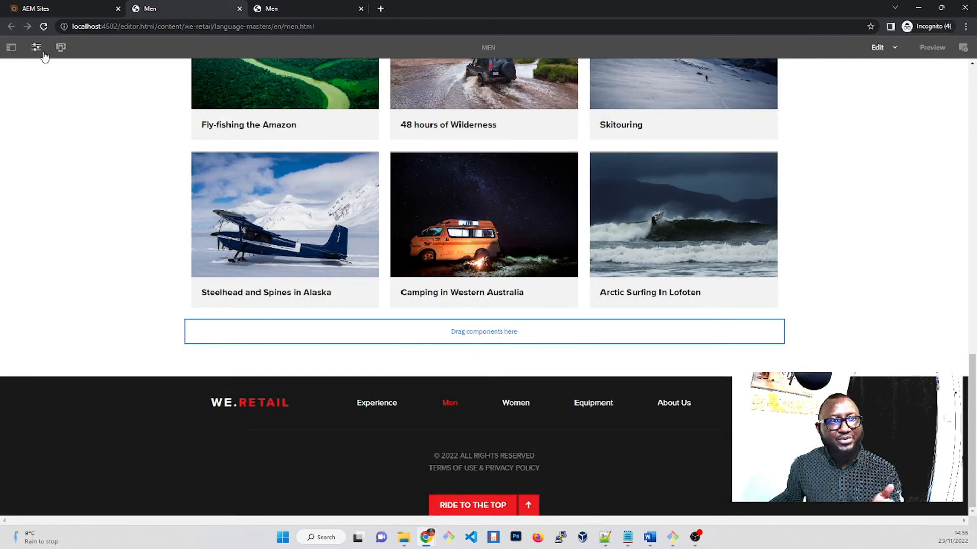
pyautogui.click(11, 48)
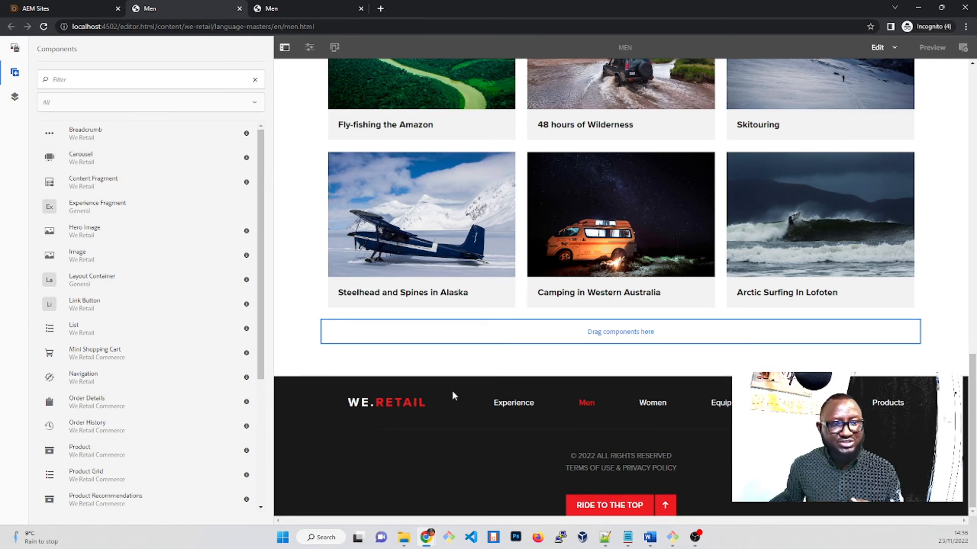
pyautogui.click(284, 47)
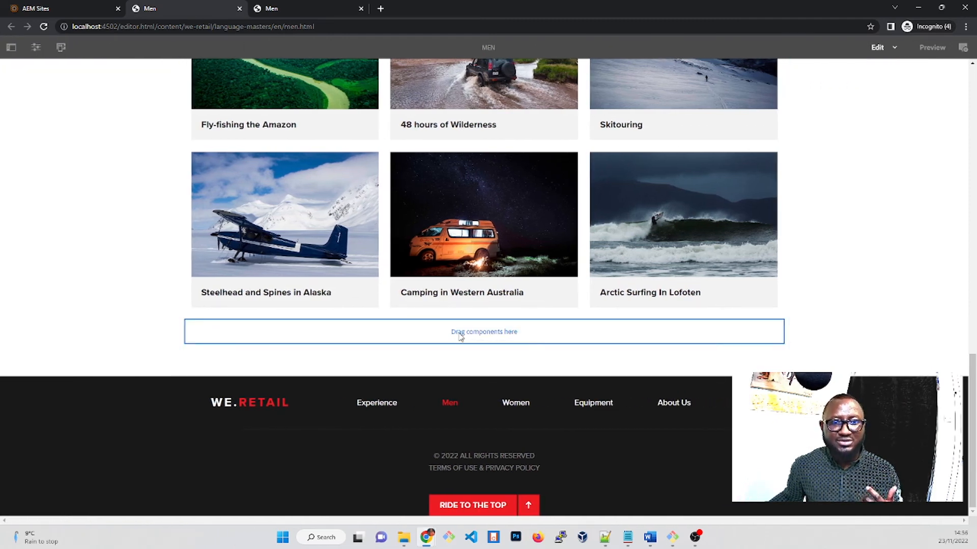
# Insert a We.Retail Text component into the empty drop area below Men's Top Stories
pyautogui.click(461, 336)
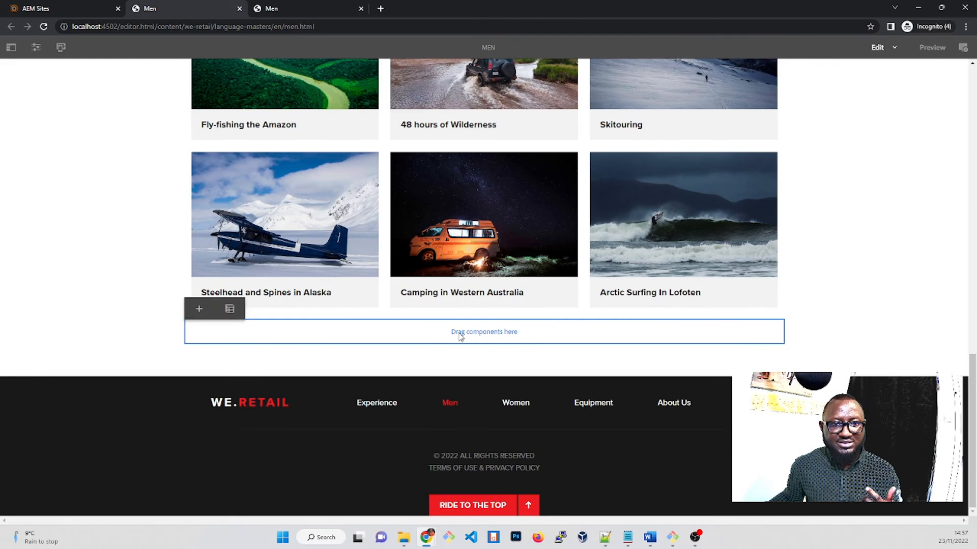
pyautogui.click(200, 311)
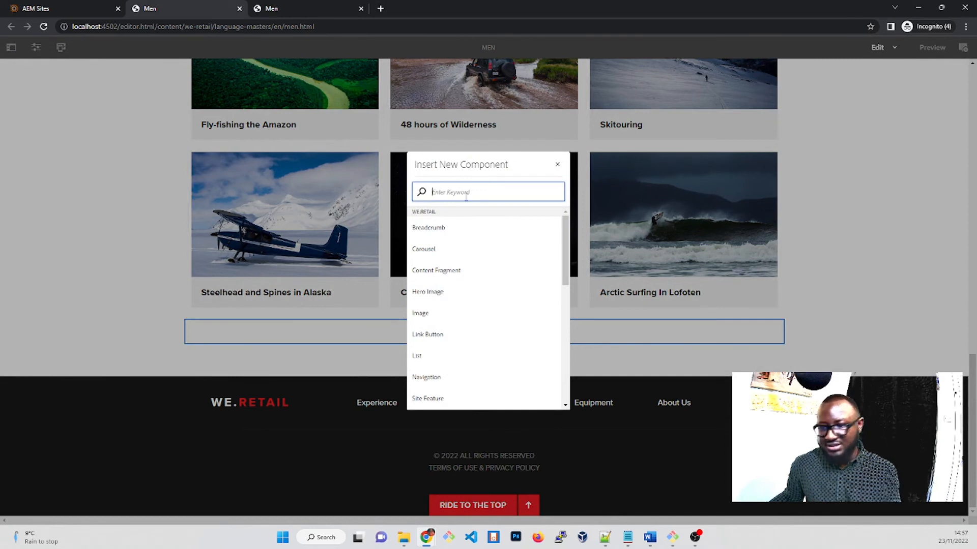
pyautogui.write('pa')
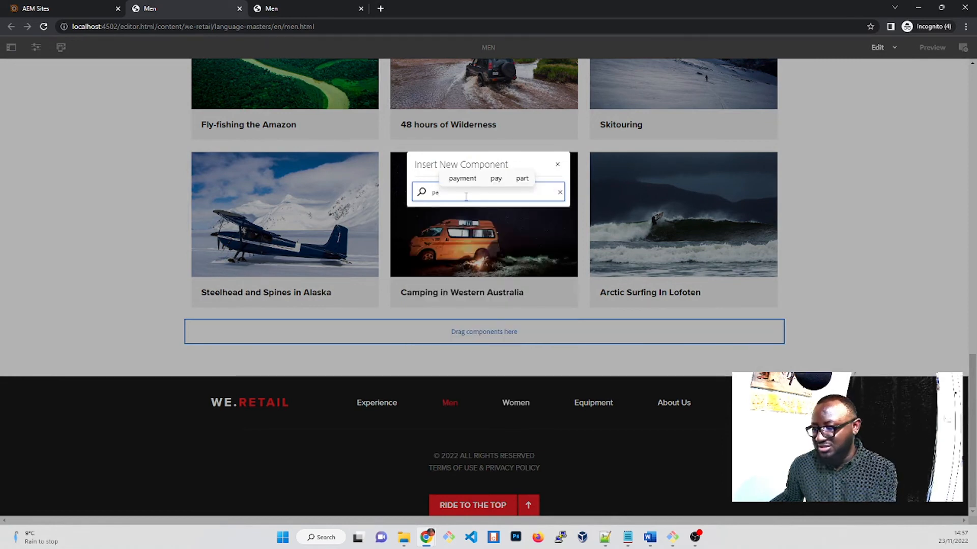
pyautogui.press('BackSpace')
pyautogui.press('BackSpace')
pyautogui.write('tex')
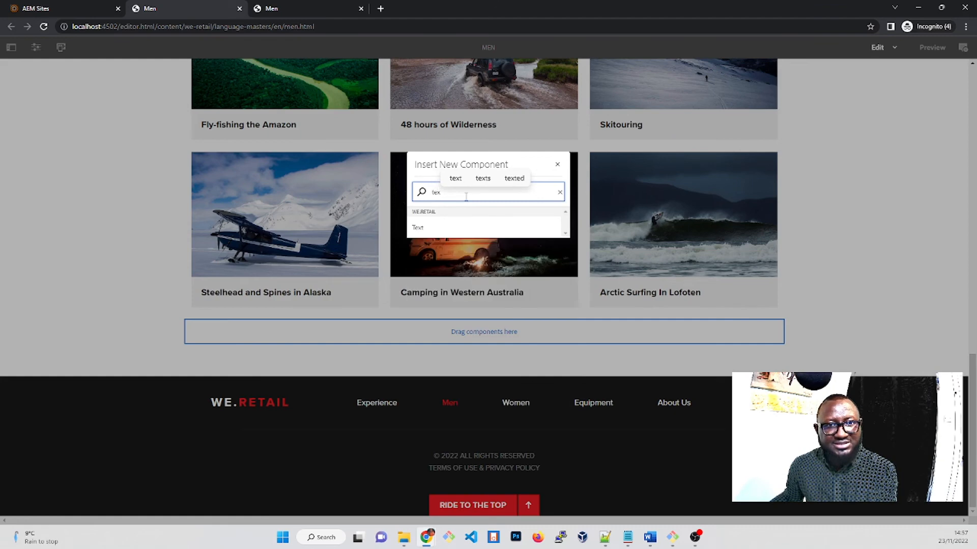
pyautogui.click(429, 227)
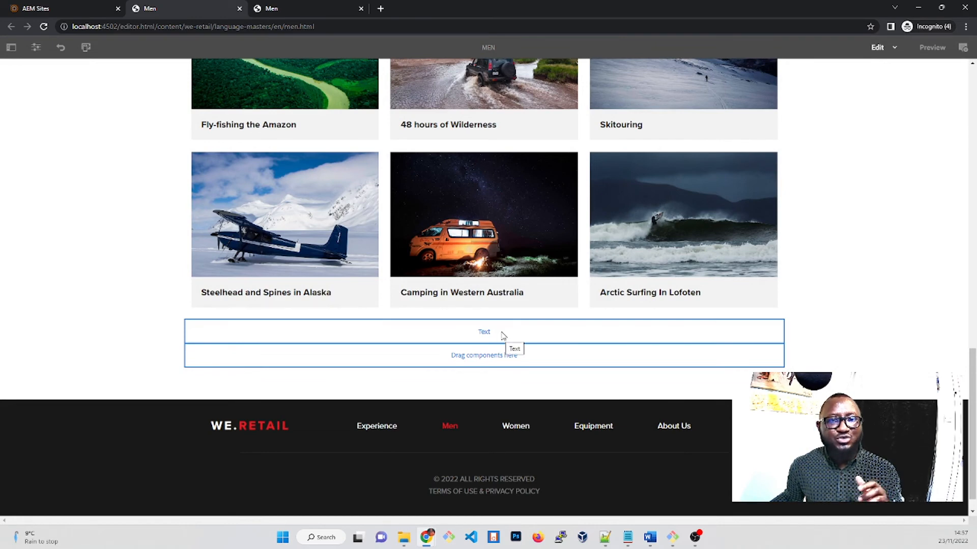
# Set the new Text component's content to "I like to eat jollof rice.....a Nigerian Jollof!" and save it
pyautogui.doubleClick(502, 334)
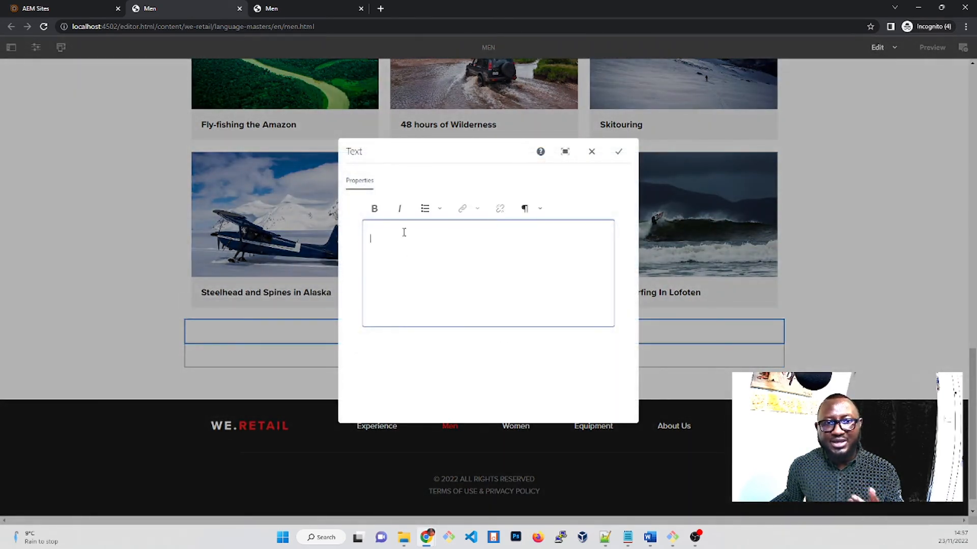
pyautogui.write('I lik')
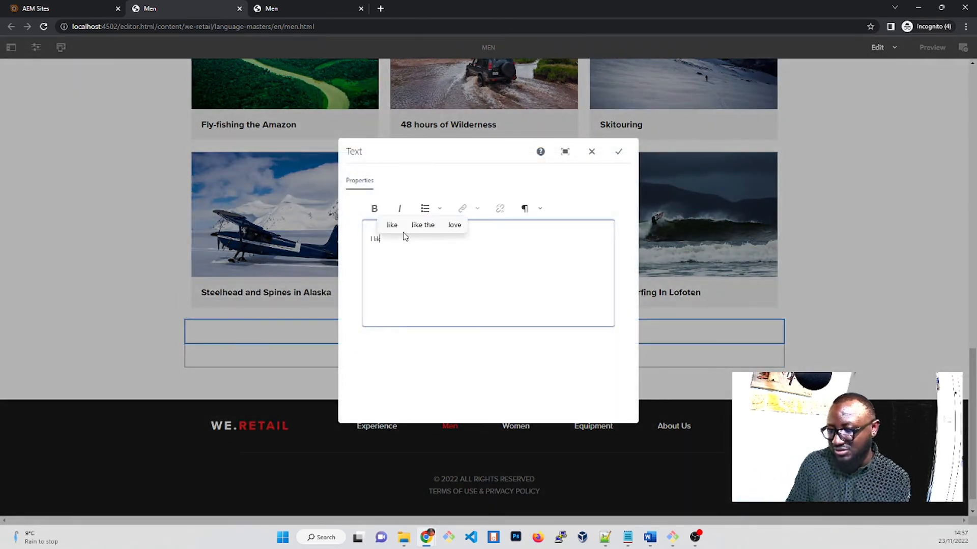
pyautogui.write('e to eat jollof rice....a Nigerian Jollof!')
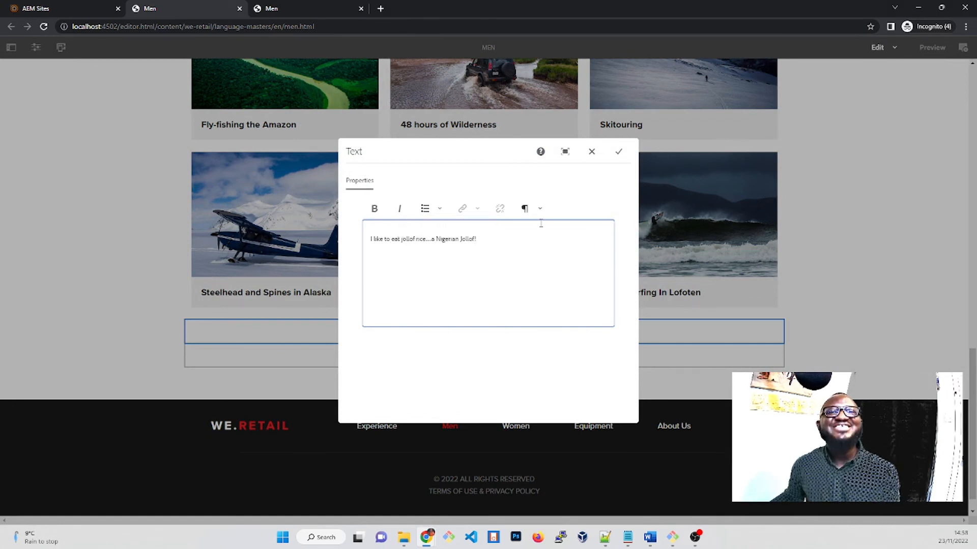
pyautogui.moveTo(518, 239); pyautogui.dragTo(370, 239)
pyautogui.click(429, 238)
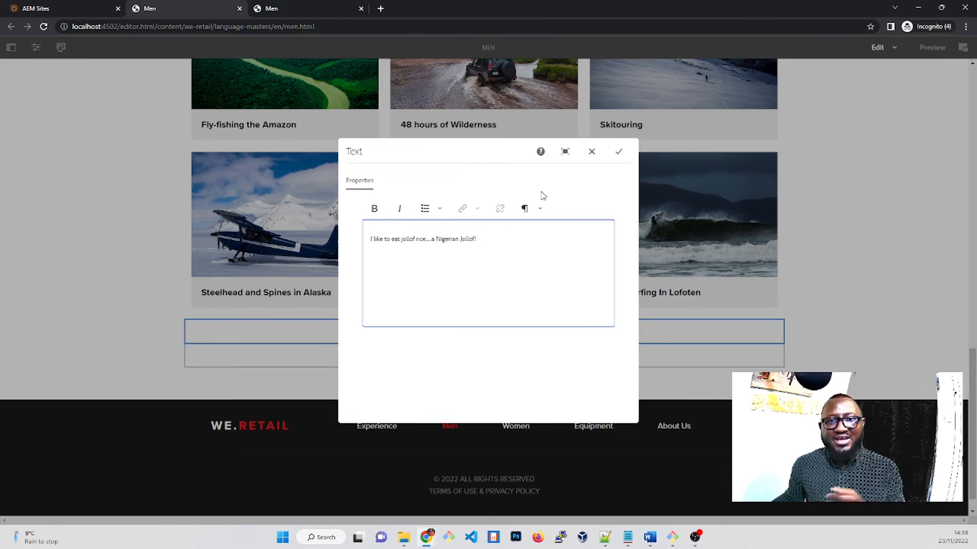
pyautogui.click(618, 151)
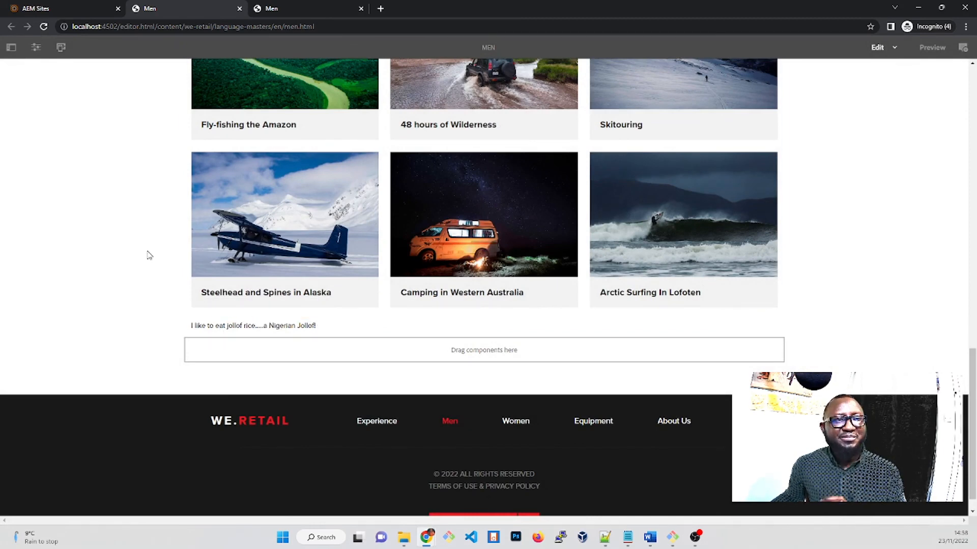
# Check the added text below Men's Top Stories in the published view of the Men page
pyautogui.scroll(20, 149, 256)
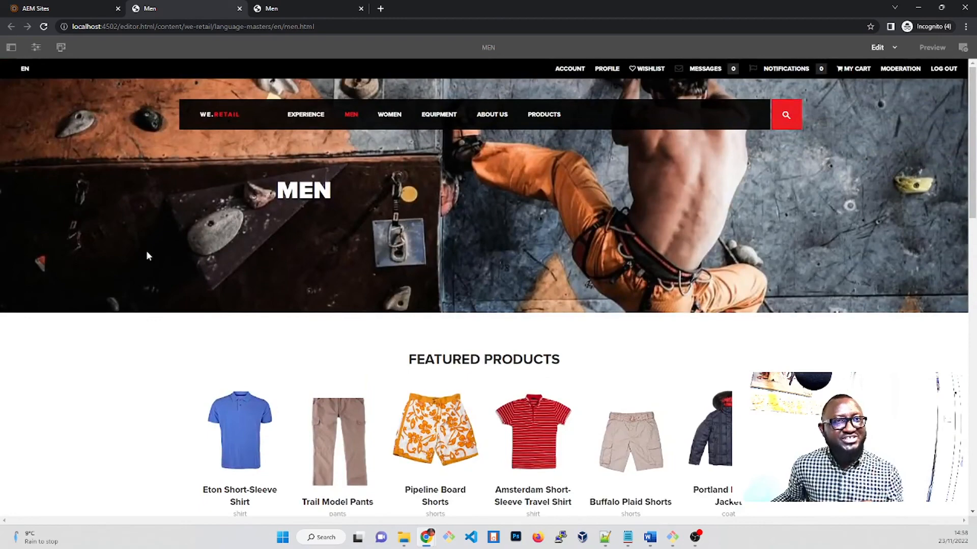
pyautogui.scroll(-20, 146, 254)
pyautogui.click(289, 12)
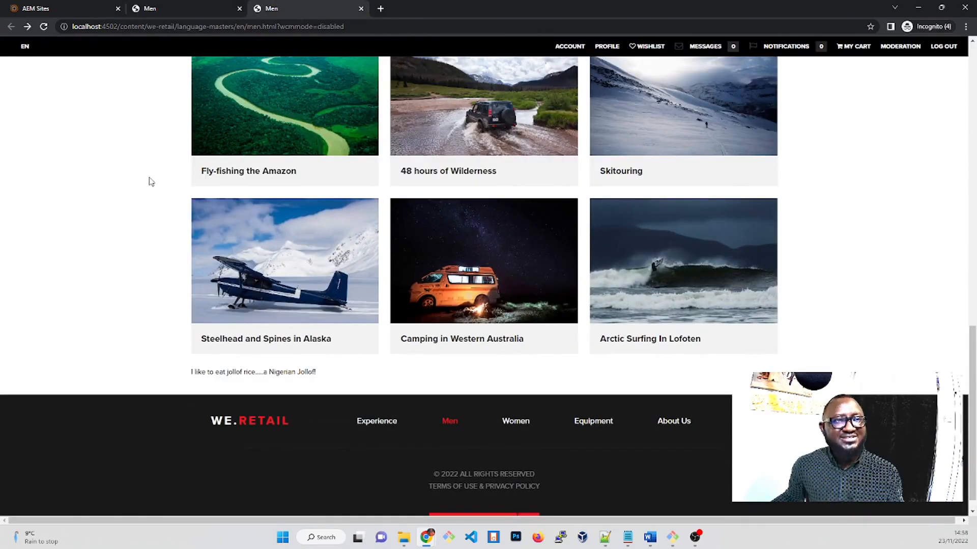